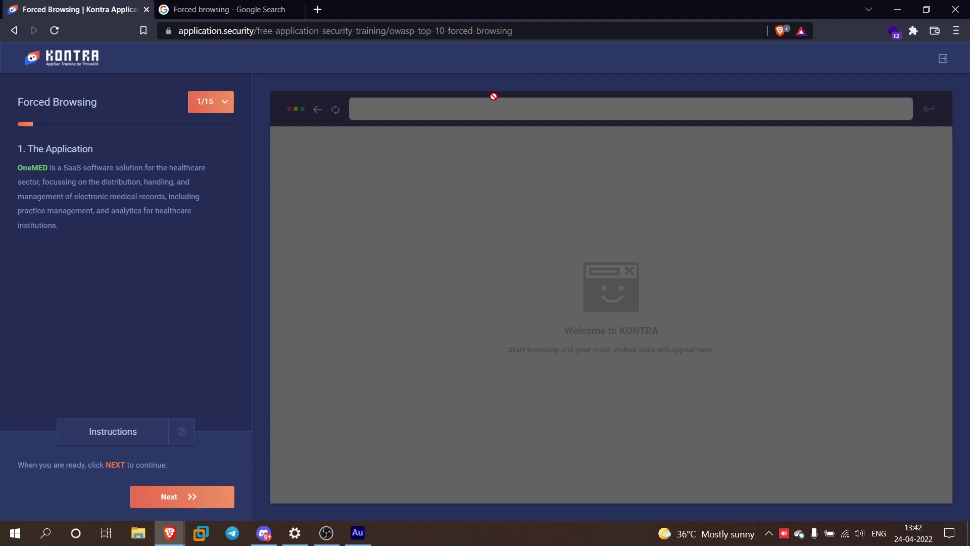
- Open the OWASP Foundation article on forced browsing from the Google results and read its description and examples
{"action": "left_click", "coordinate": [231, 14]}
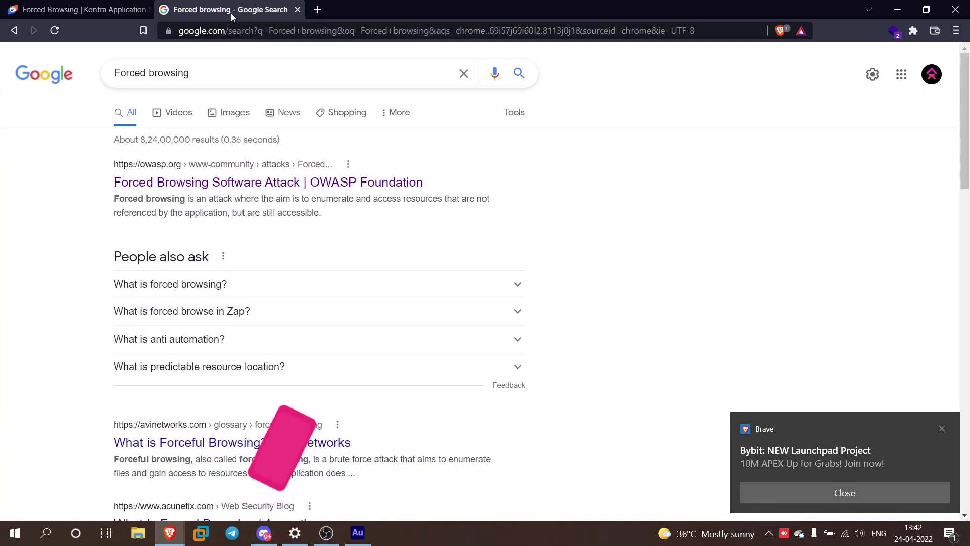
{"action": "left_click", "coordinate": [335, 190]}
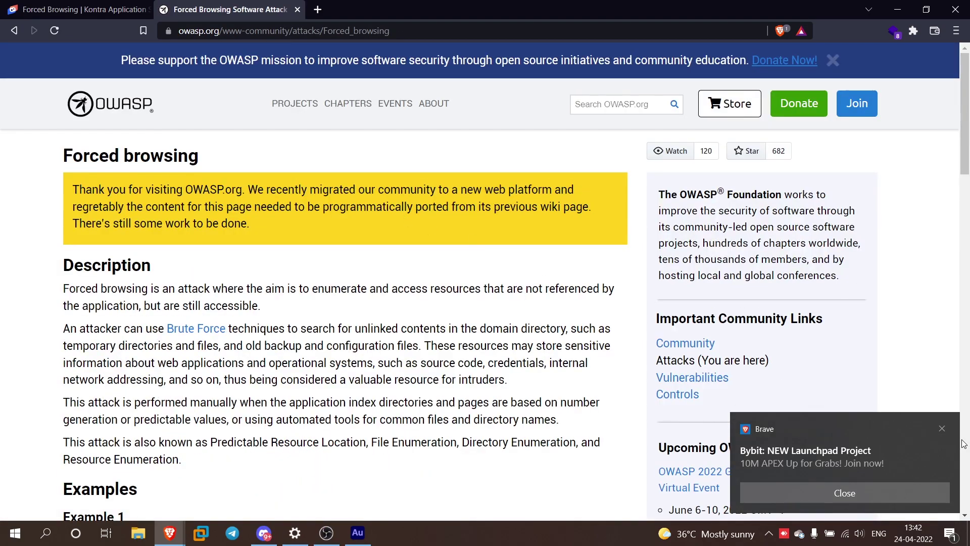
{"action": "left_click", "coordinate": [942, 433]}
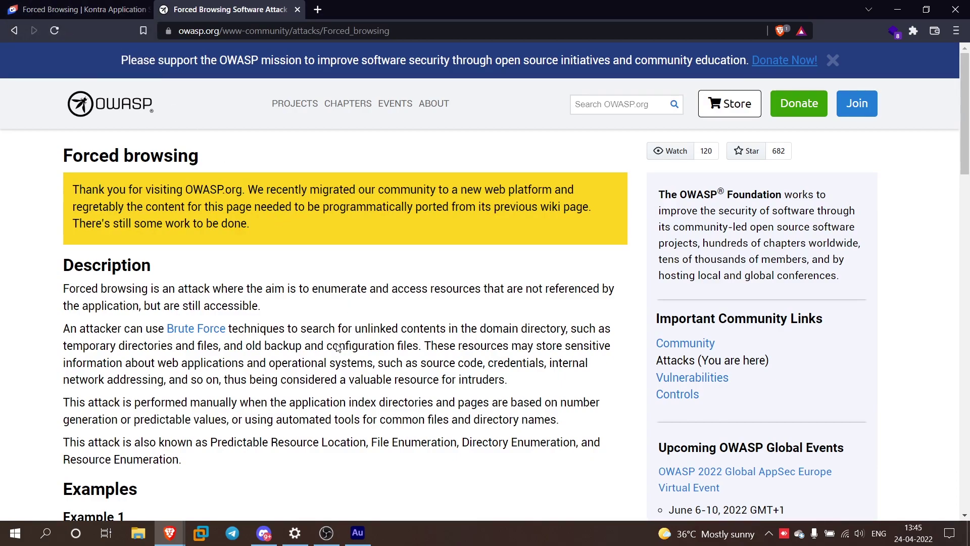
{"action": "scroll", "coordinate": [230, 315], "scroll_direction": "down", "scroll_amount": 1}
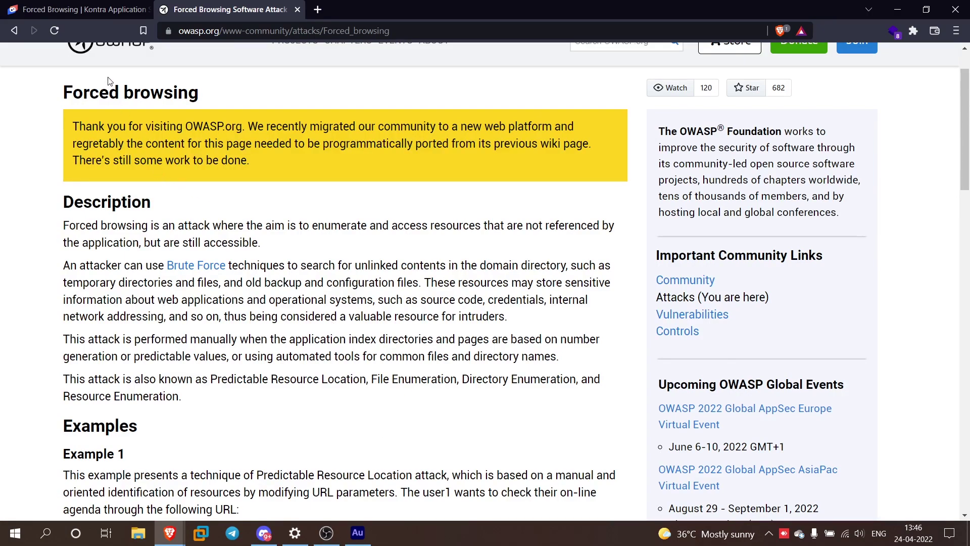
- Return to the Kontra Forced Browsing exercise, show it full screen and advance to stage 3
{"action": "left_click", "coordinate": [81, 9]}
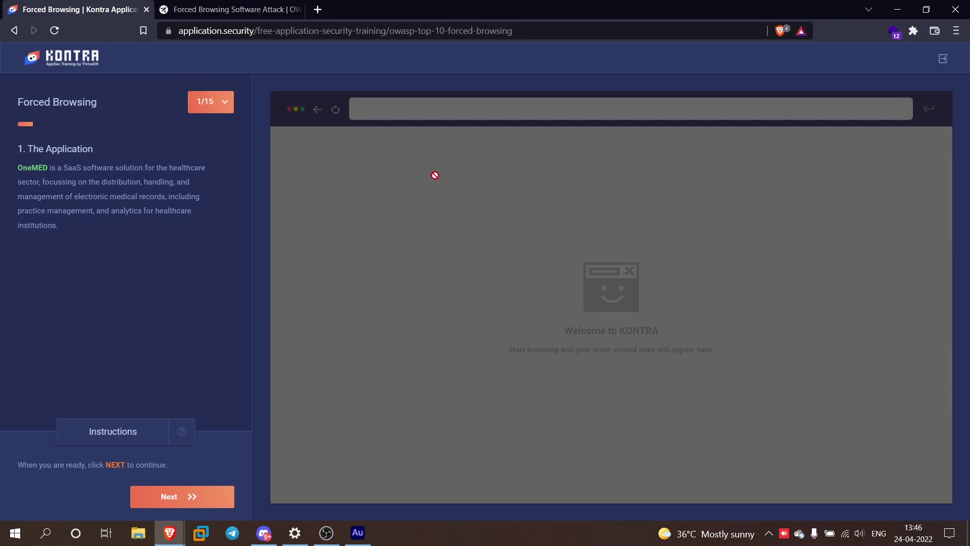
{"action": "key", "text": "F11"}
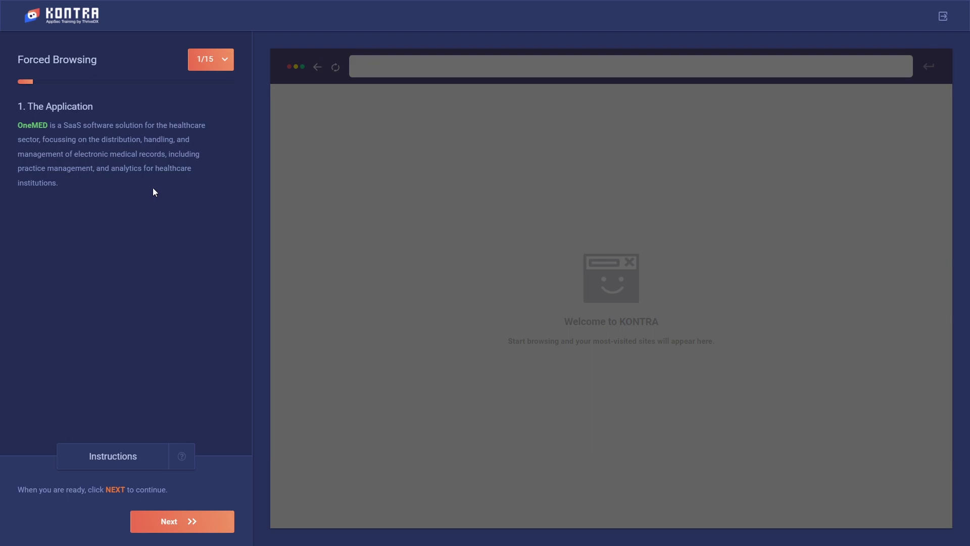
{"action": "left_click", "coordinate": [194, 521]}
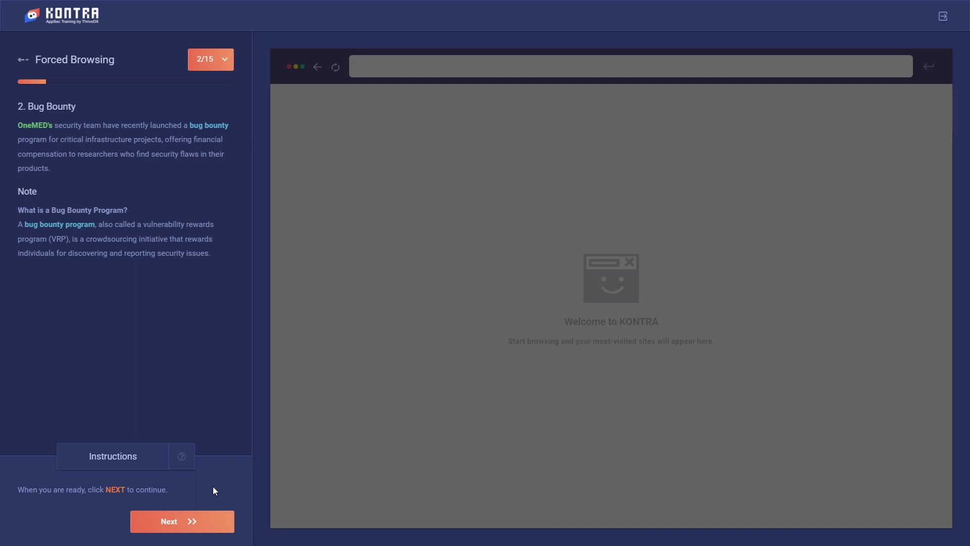
{"action": "left_click", "coordinate": [211, 526]}
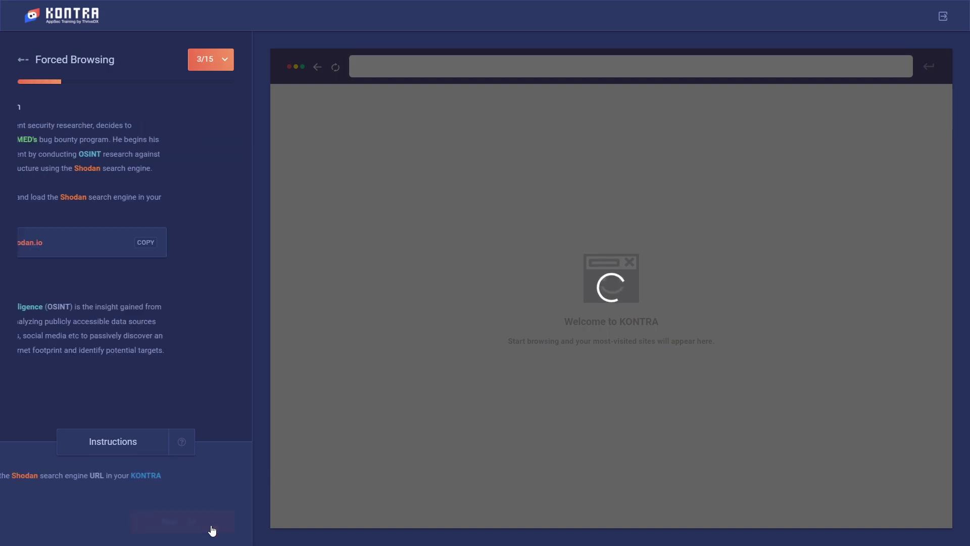
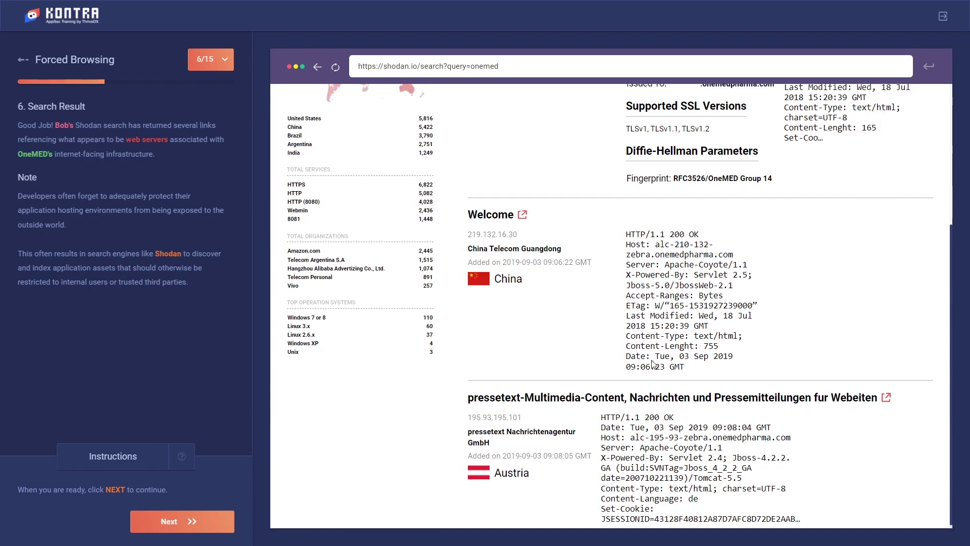
- Review the Shodan search results for onemed, continue to the Access Link stage and open the 41.208.179.105 result
{"action": "scroll", "coordinate": [586, 363], "scroll_direction": "up", "scroll_amount": 4}
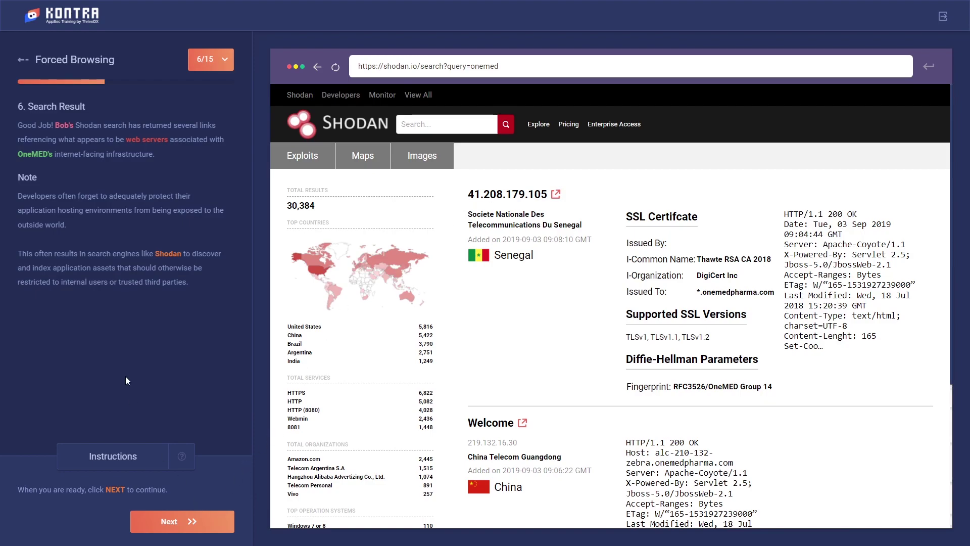
{"action": "left_click", "coordinate": [205, 521]}
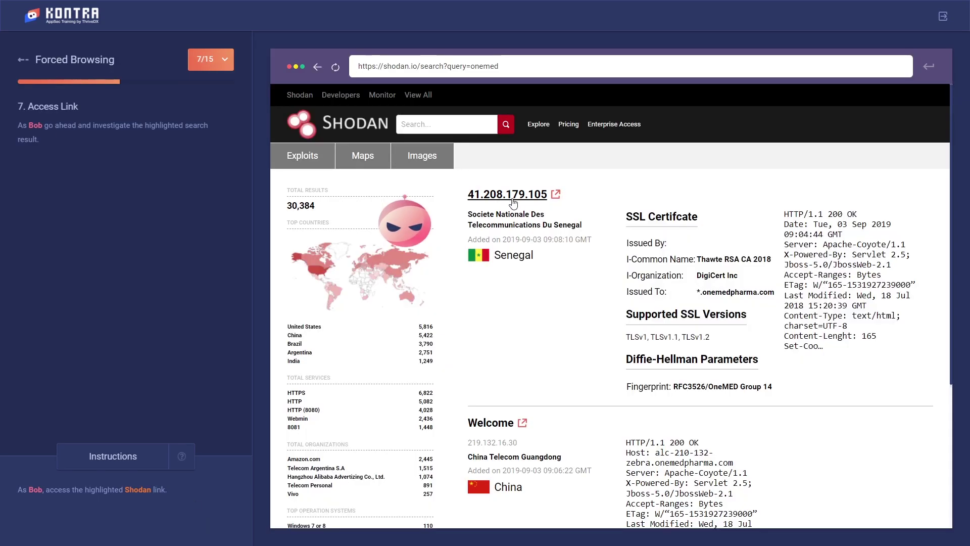
{"action": "left_click", "coordinate": [510, 194]}
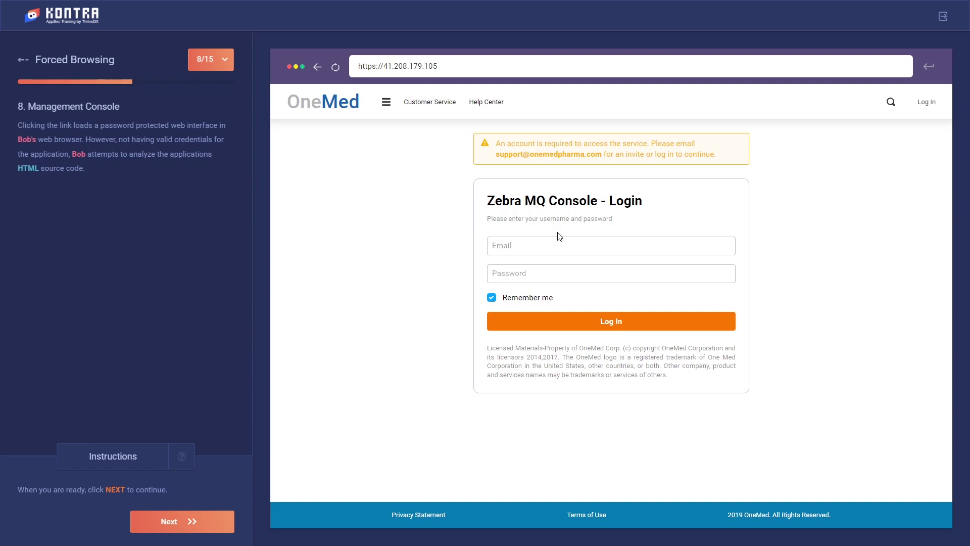
- Check the e-mail and password fields of the Zebra MQ Console login form and continue to the Source Code stage
{"action": "left_click", "coordinate": [633, 251]}
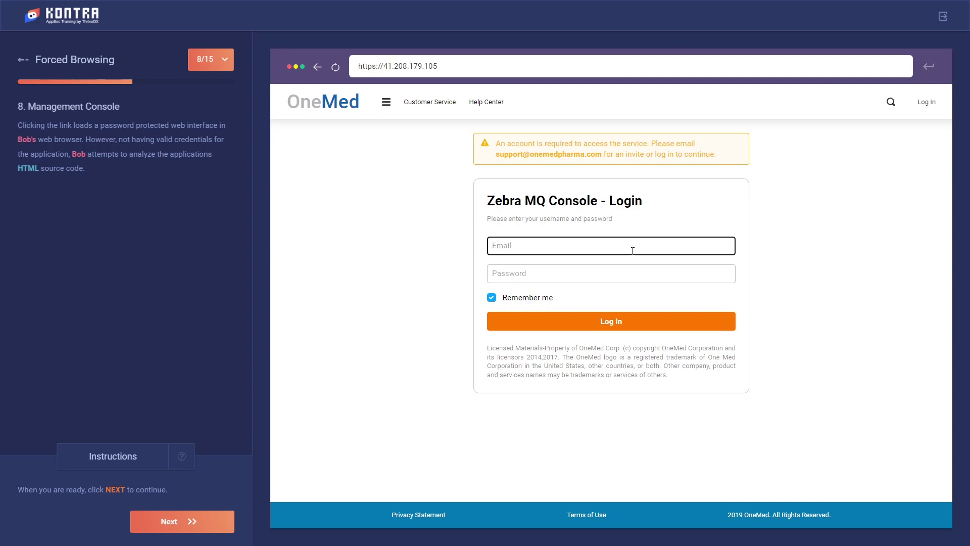
{"action": "left_click", "coordinate": [602, 270]}
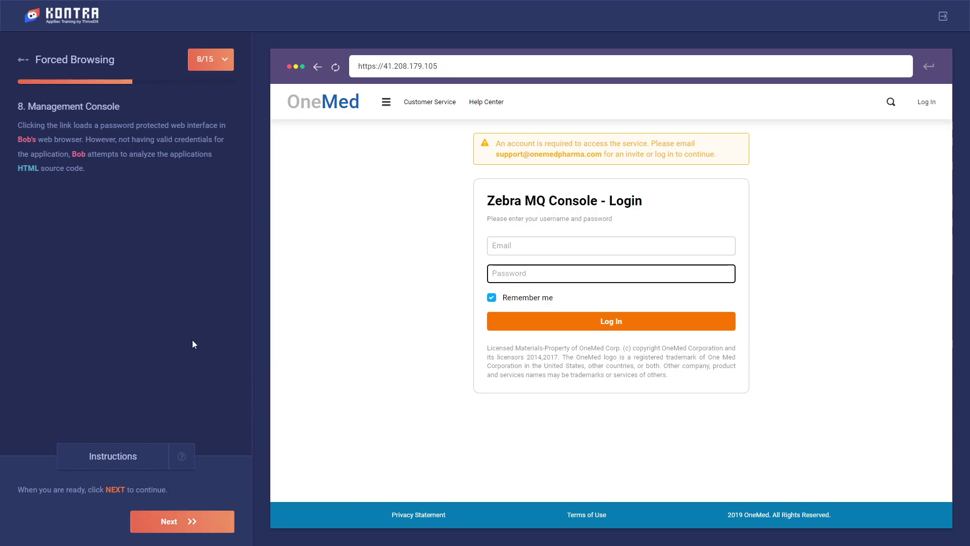
{"action": "left_click", "coordinate": [201, 520]}
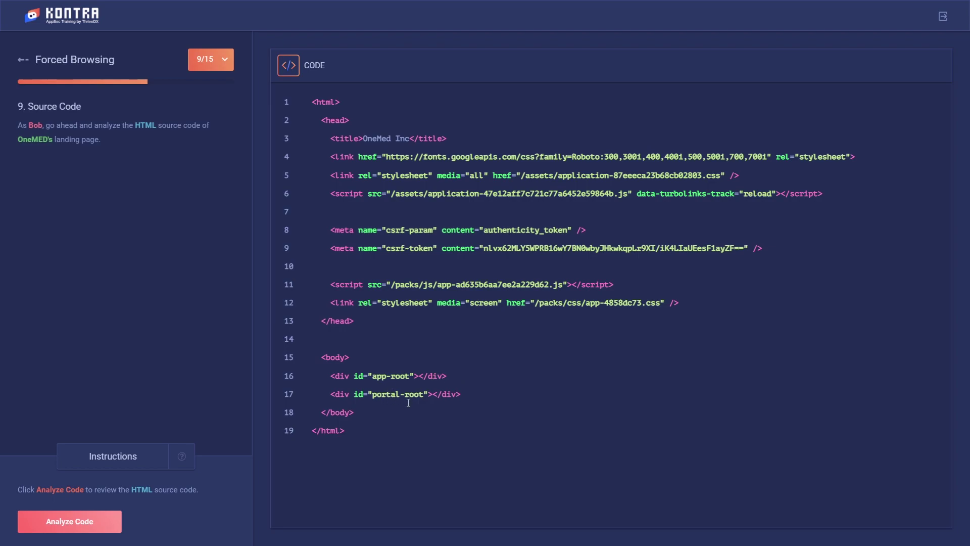
- Analyze the landing page's HTML source code, go through the code notes and continue to the Scan JavaScript stage
{"action": "left_click", "coordinate": [69, 521]}
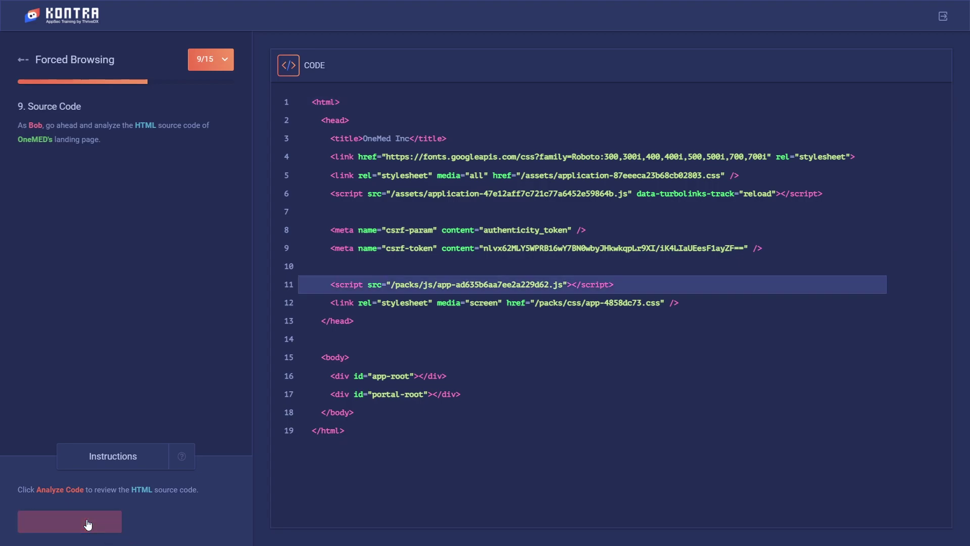
{"action": "left_click", "coordinate": [454, 250]}
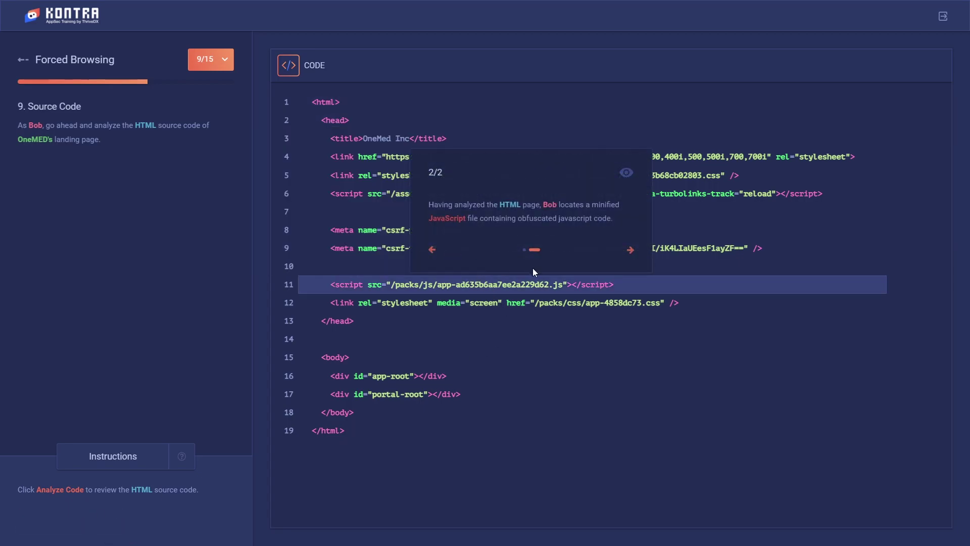
{"action": "left_click", "coordinate": [632, 250]}
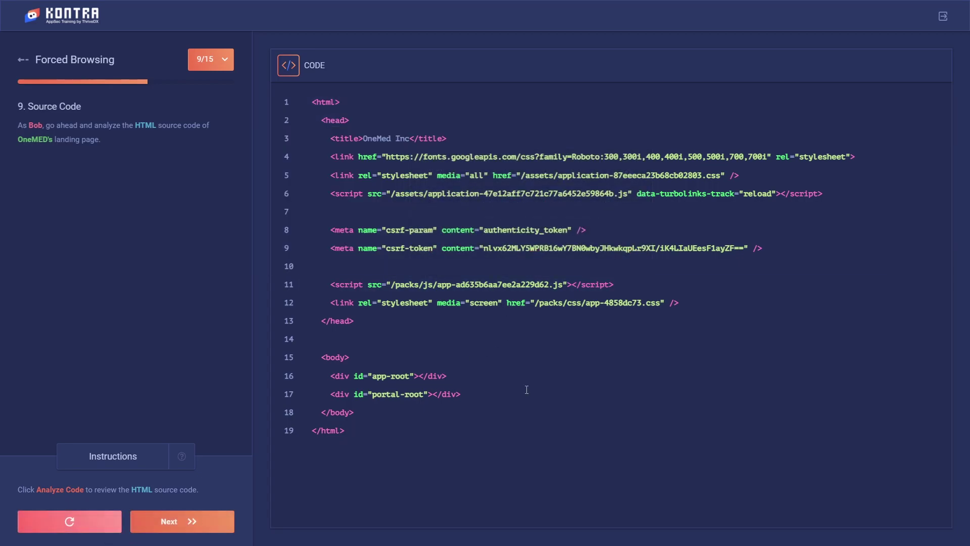
{"action": "left_click", "coordinate": [195, 520]}
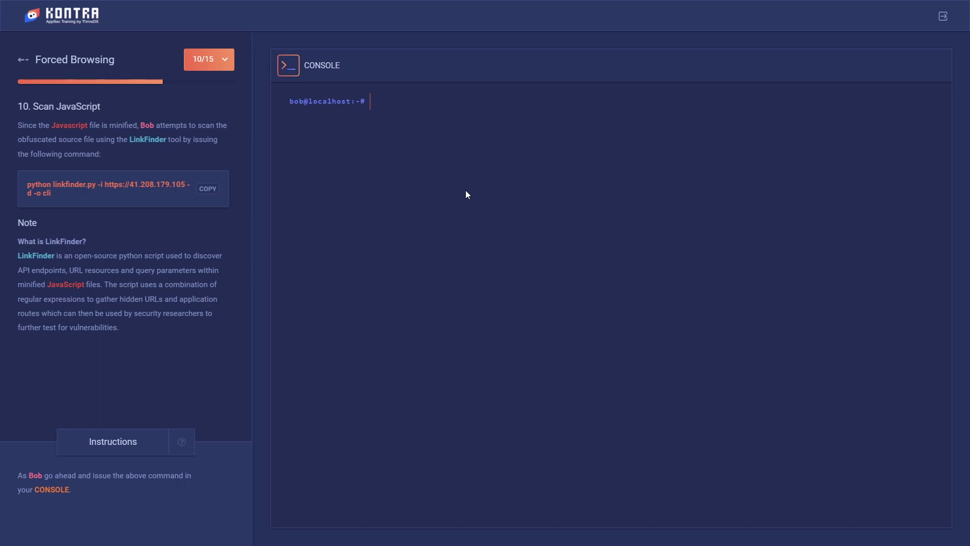
{"action": "left_click", "coordinate": [213, 194]}
{"action": "key", "text": "ctrl+v"}
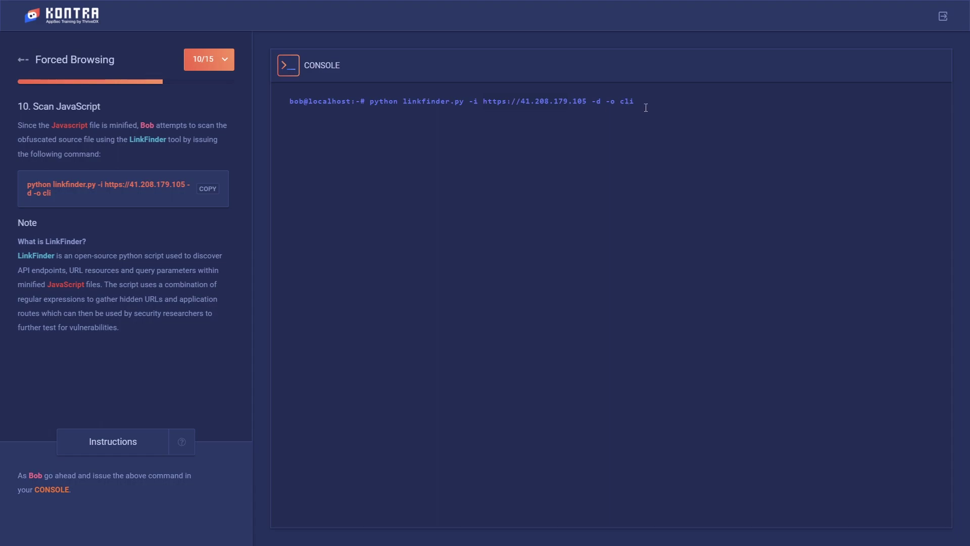
{"action": "key", "text": "Return"}
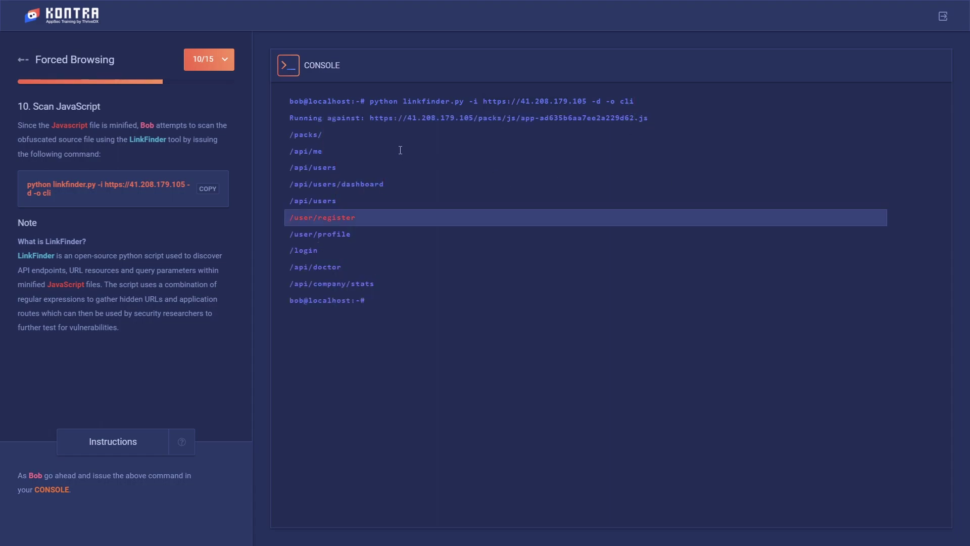
{"action": "left_click", "coordinate": [437, 185]}
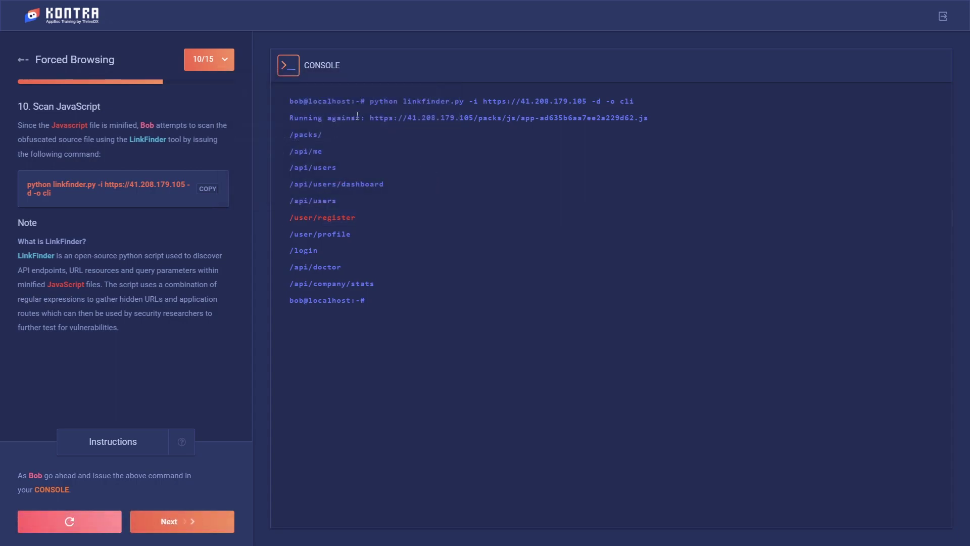
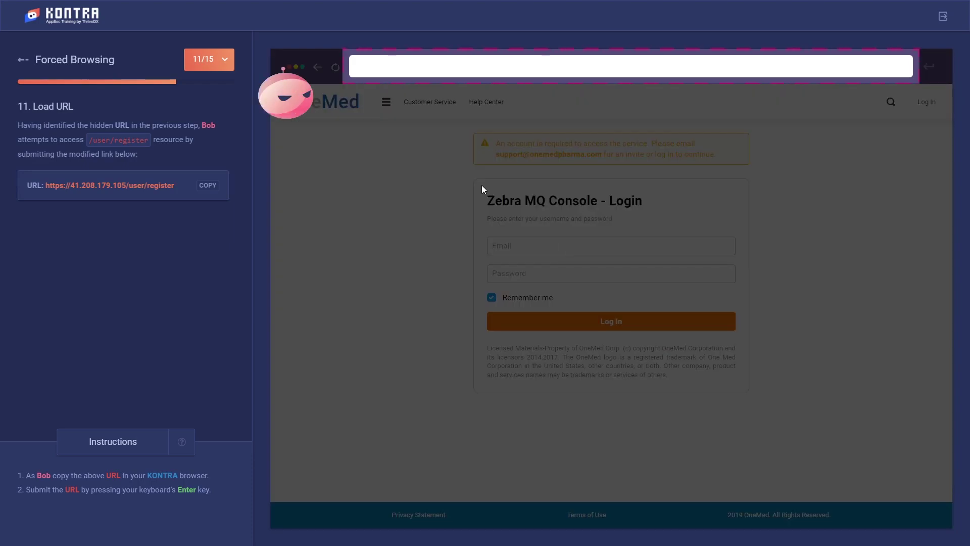
{"action": "left_click", "coordinate": [206, 186]}
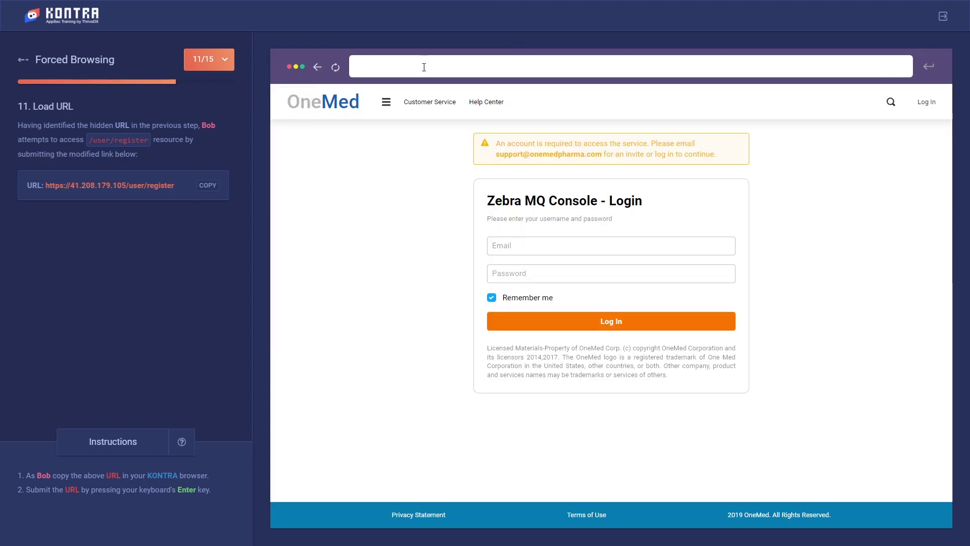
{"action": "left_click", "coordinate": [424, 67]}
{"action": "key", "text": "ctrl+v"}
{"action": "key", "text": "Return"}
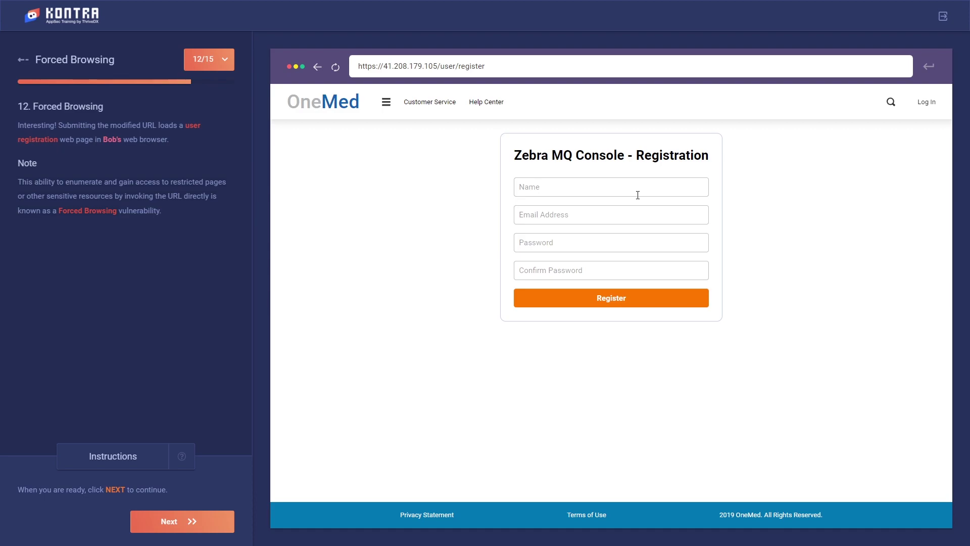
{"action": "left_click", "coordinate": [207, 531]}
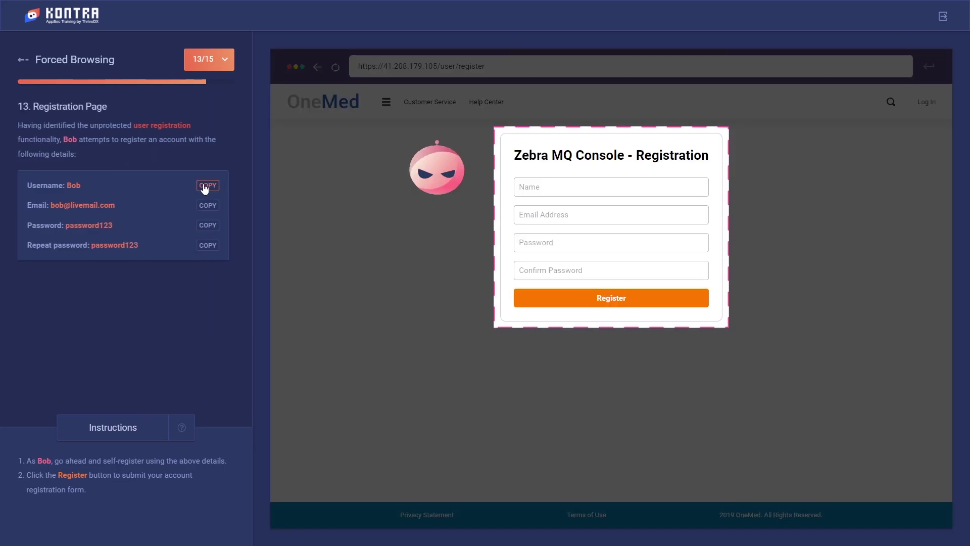
- Fill in the name and e-mail address of the Zebra MQ Console registration form with the supplied details
{"action": "left_click", "coordinate": [533, 188]}
{"action": "type", "text": "Bob"}
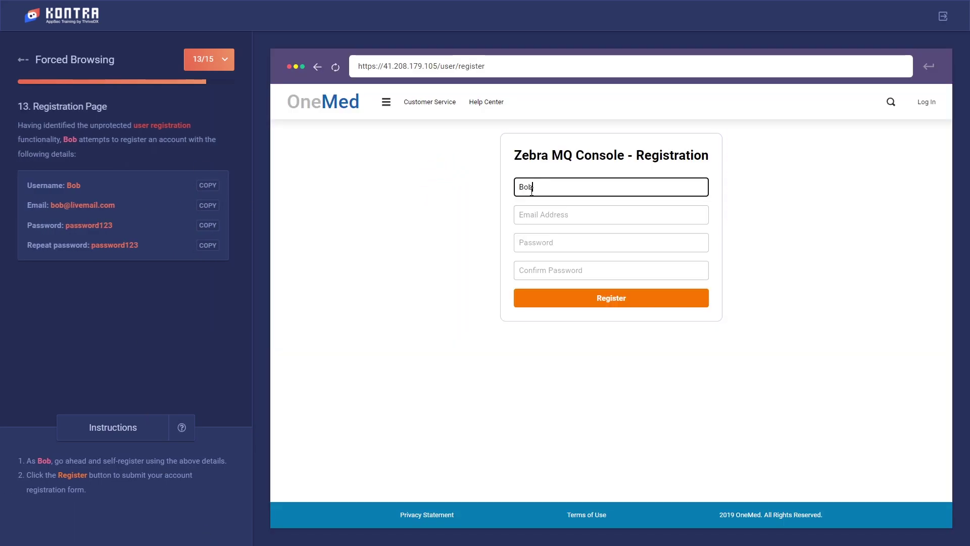
{"action": "left_click", "coordinate": [207, 206]}
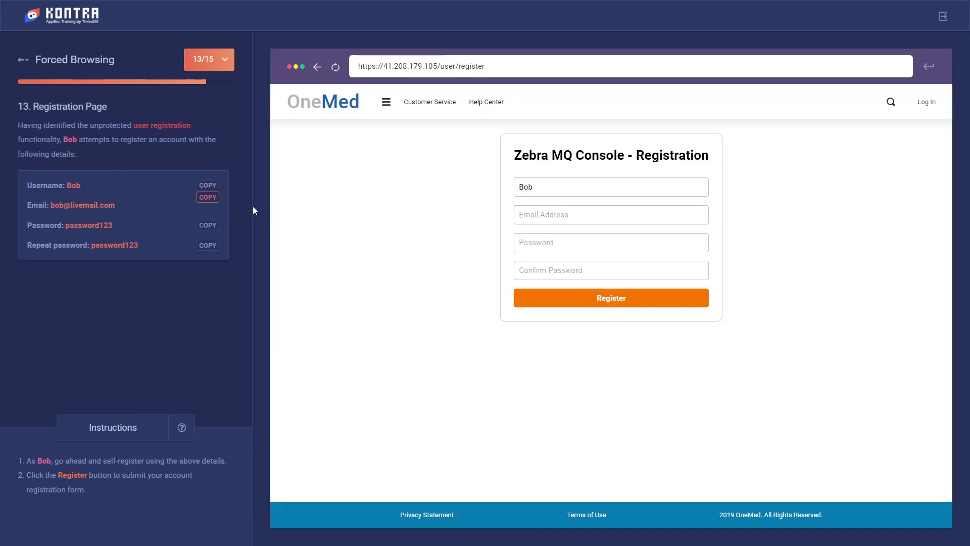
{"action": "left_click", "coordinate": [533, 212]}
{"action": "key", "text": "ctrl+v"}
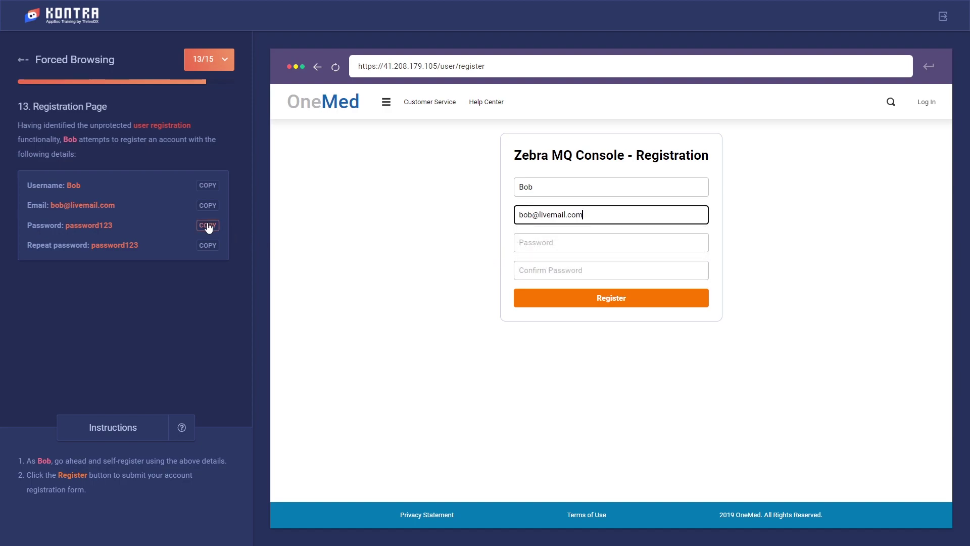
- Enter the supplied password in the Password and Confirm Password fields and submit the registration form
{"action": "left_click", "coordinate": [208, 225]}
{"action": "left_click", "coordinate": [597, 239]}
{"action": "key", "text": "ctrl+v"}
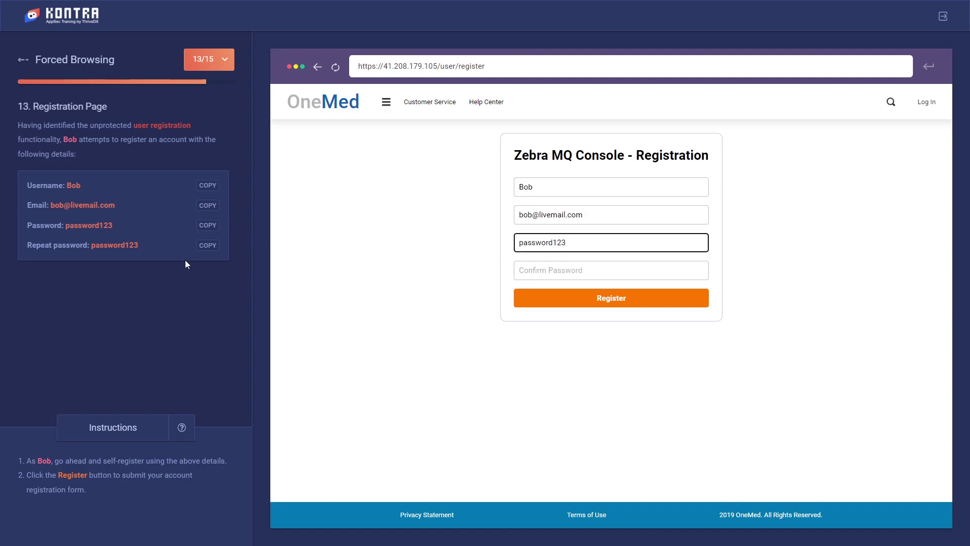
{"action": "left_click", "coordinate": [207, 245]}
{"action": "left_click", "coordinate": [535, 266]}
{"action": "key", "text": "ctrl+v"}
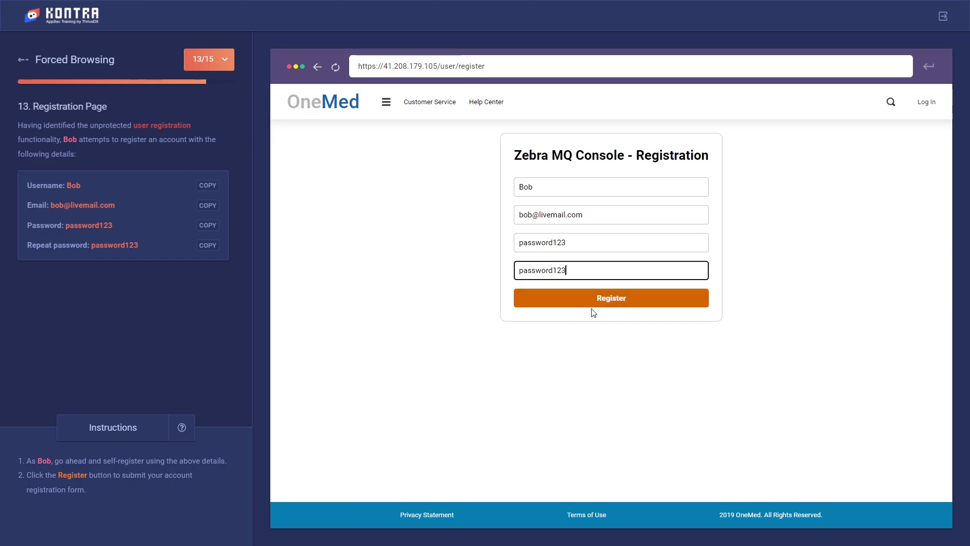
{"action": "left_click", "coordinate": [600, 299]}
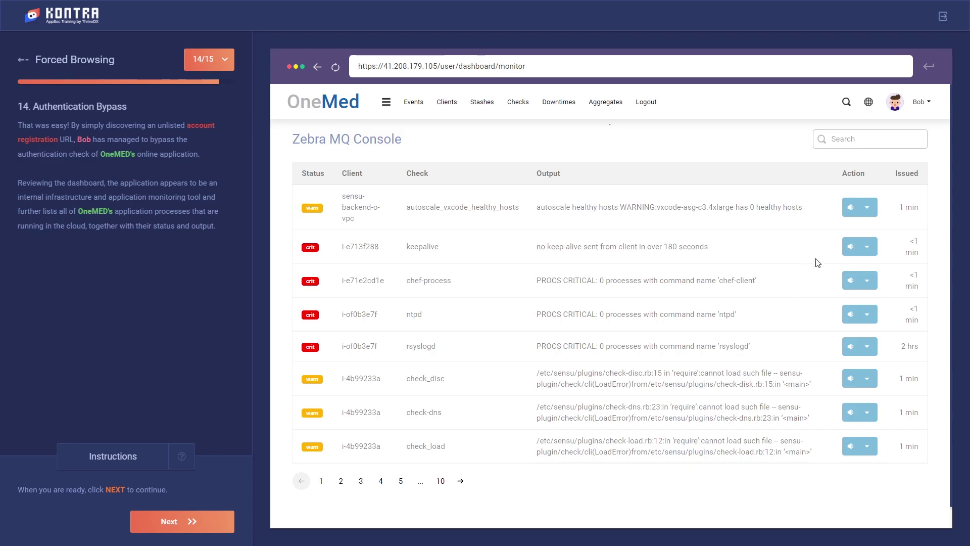
- Advance from the Authentication Bypass stage to the Mitigation stage and complete the Forced Browsing exercise
{"action": "left_click", "coordinate": [191, 520]}
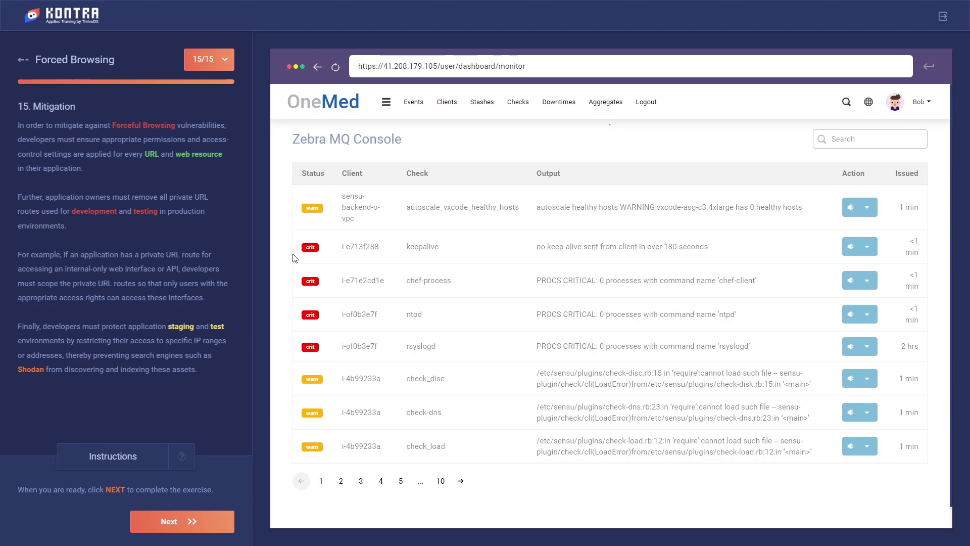
{"action": "left_click", "coordinate": [200, 524]}
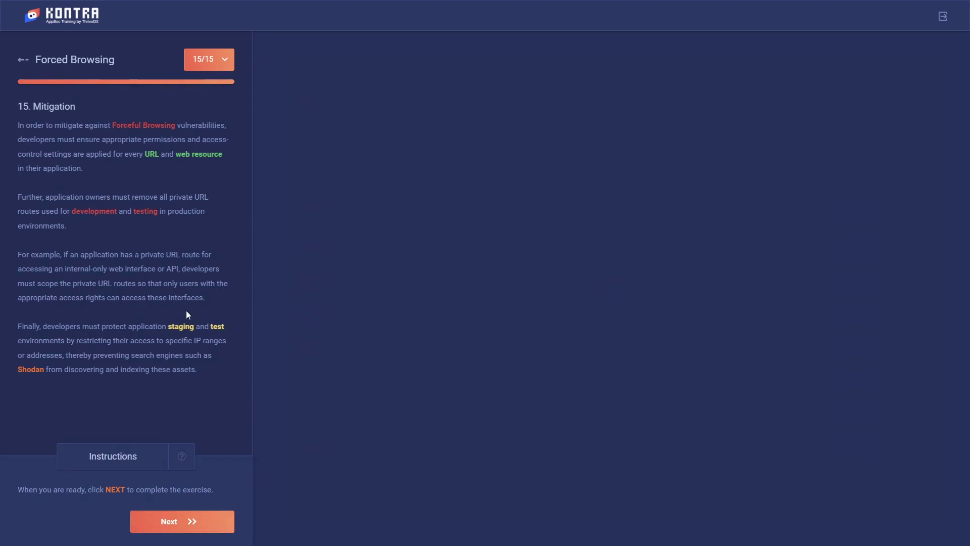